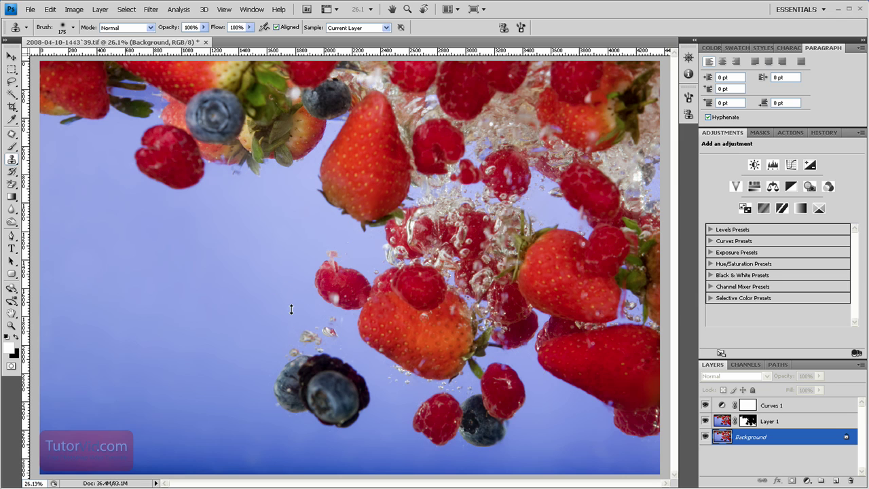
Hide the Curves 1 and Layer 1 cleanup layers, then zoom and pan to inspect the dust specks.
click(706, 420)
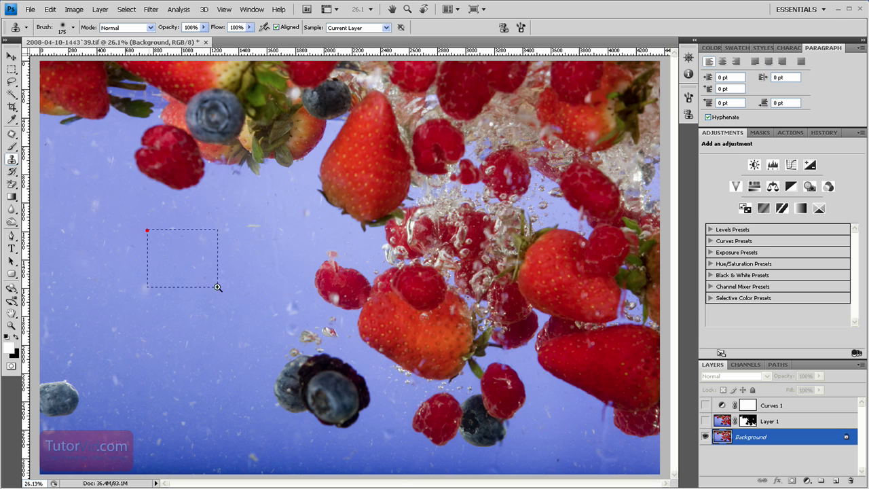
drag(217, 287, 218, 287)
drag(201, 362, 339, 283)
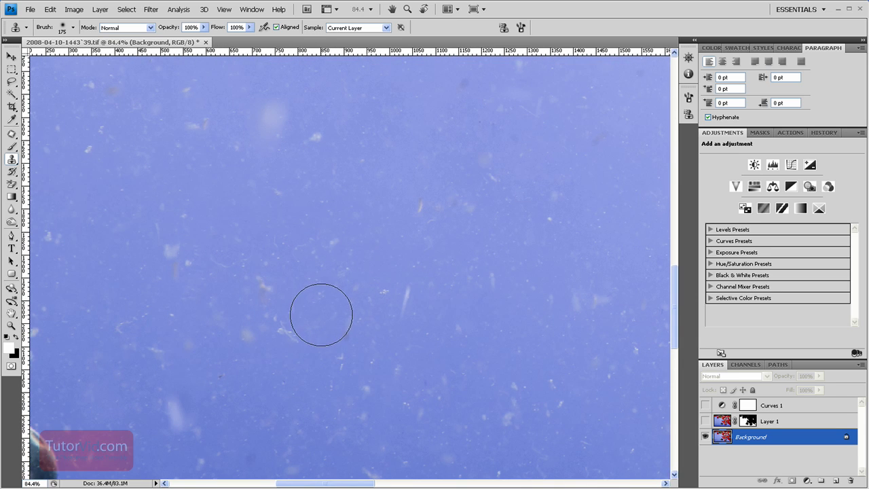
drag(448, 180, 406, 299)
mouse_move(251, 280)
mouse_down()
mouse_move(312, 322)
mouse_move(326, 369)
mouse_up()
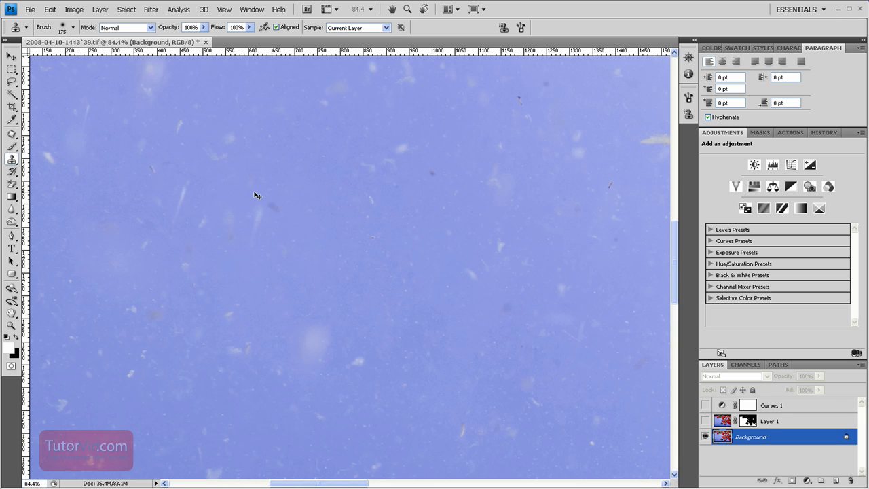
key(ctrl+0)
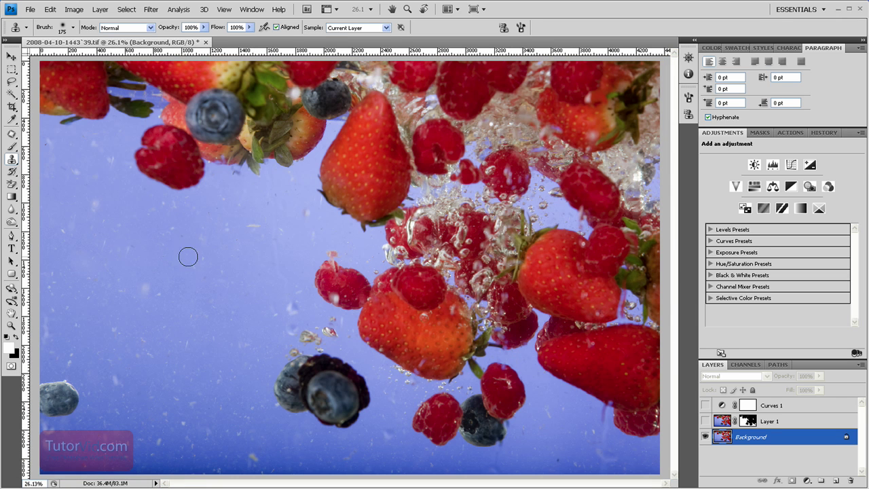
Delete the old Curves 1 and Layer 1 layers.
drag(706, 421, 706, 406)
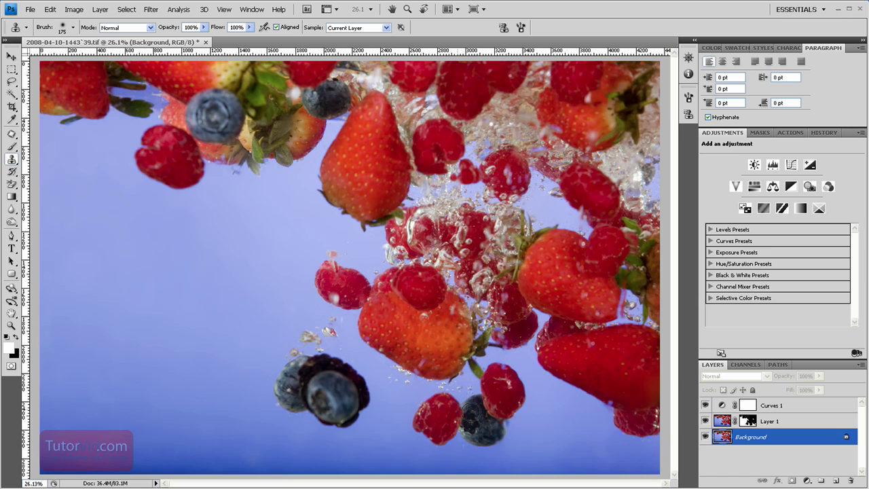
click(795, 422)
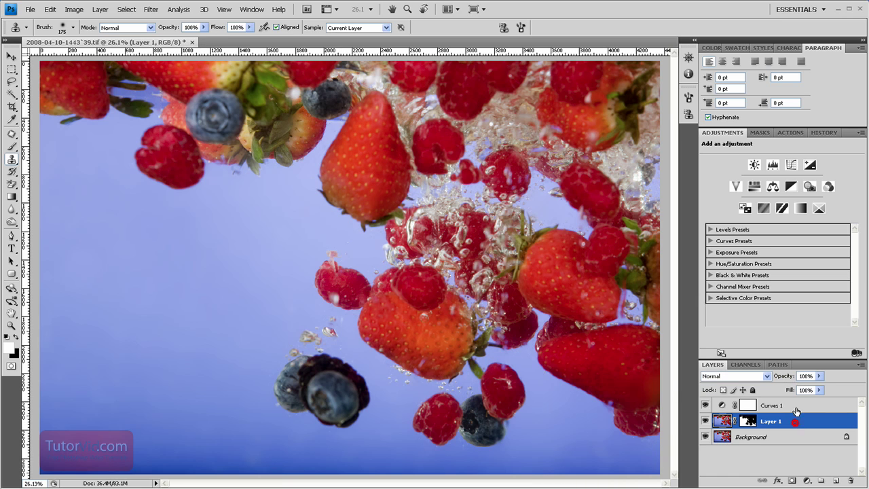
shift+click(798, 406)
drag(770, 424, 851, 480)
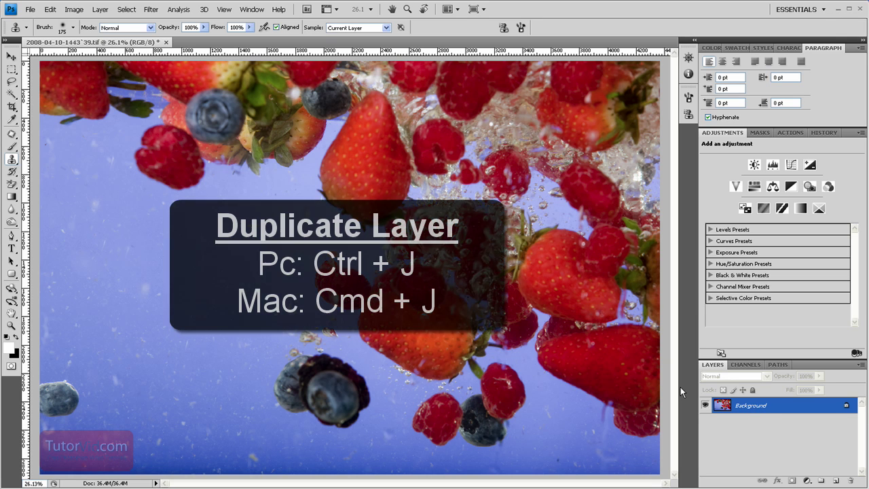
Duplicate the Background layer and run Filter > Noise > Dust & Scratches on the copy.
key(ctrl+j)
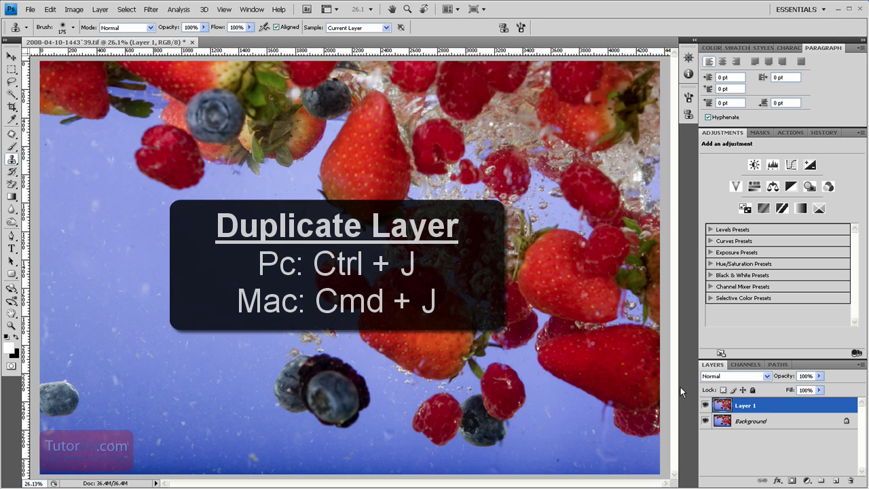
click(151, 8)
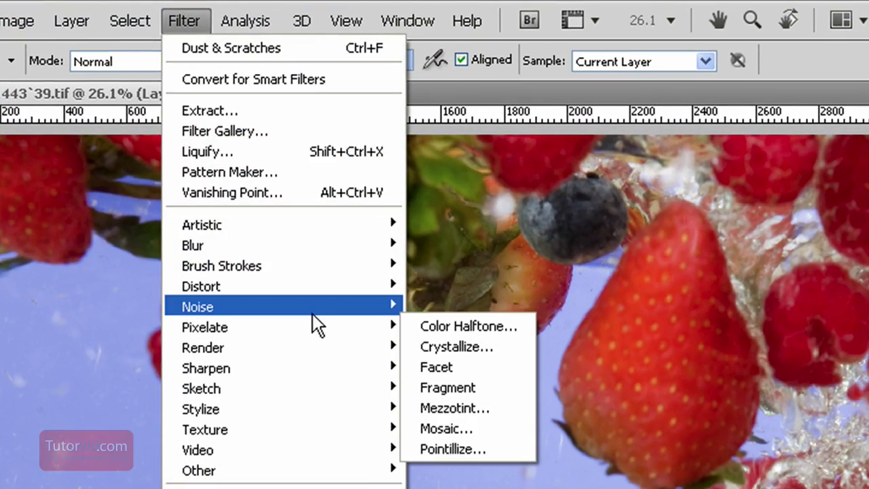
mouse_move(217, 139)
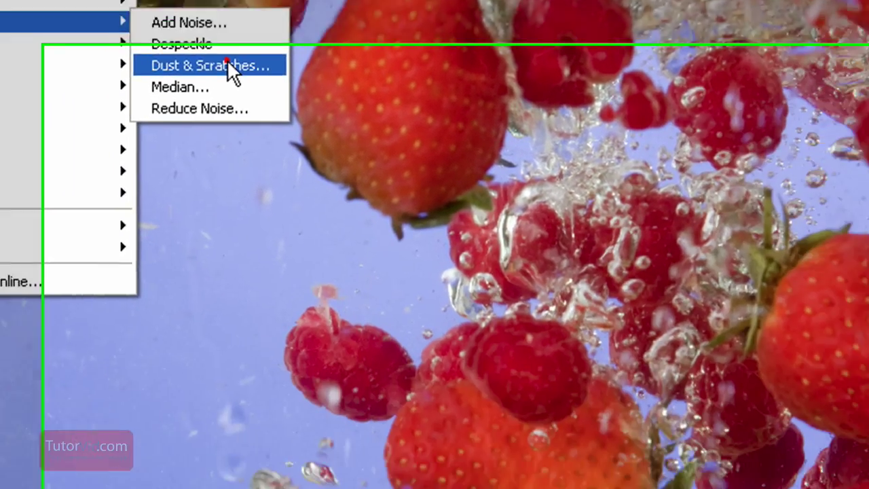
click(227, 61)
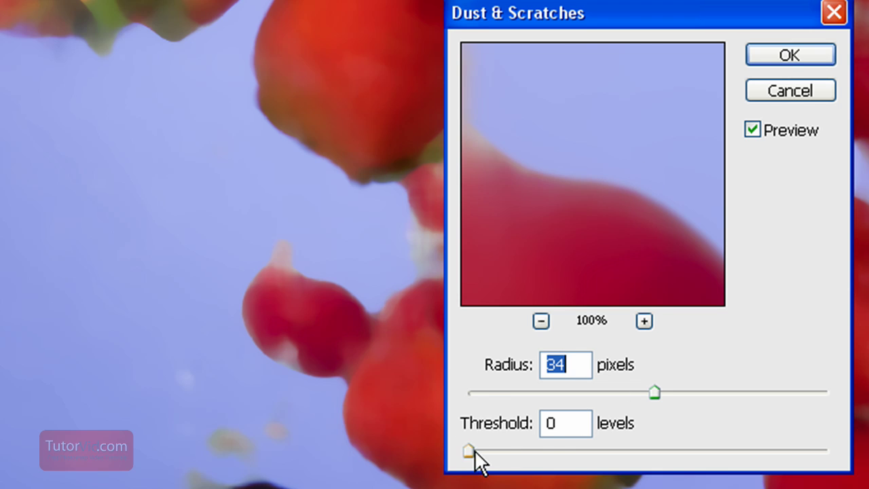
Try Dust & Scratches thresholds from 43 up to 255 and back, settling at about 4 levels.
drag(475, 453, 560, 452)
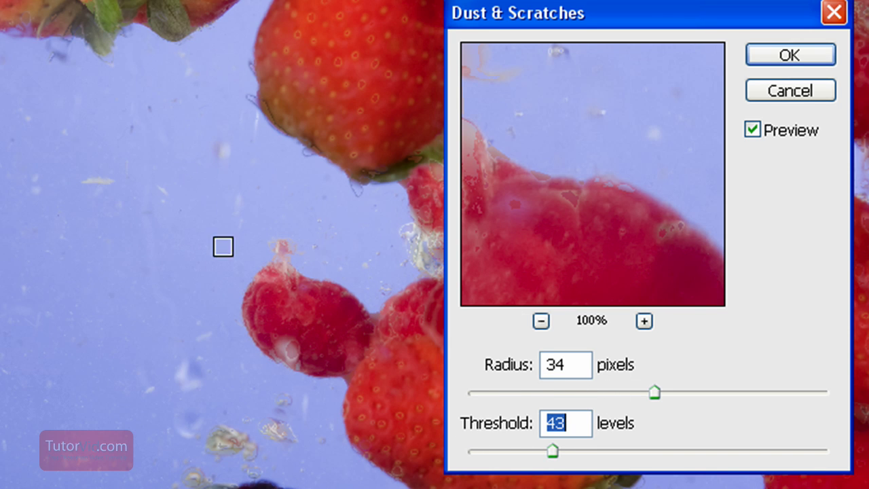
drag(550, 452, 572, 463)
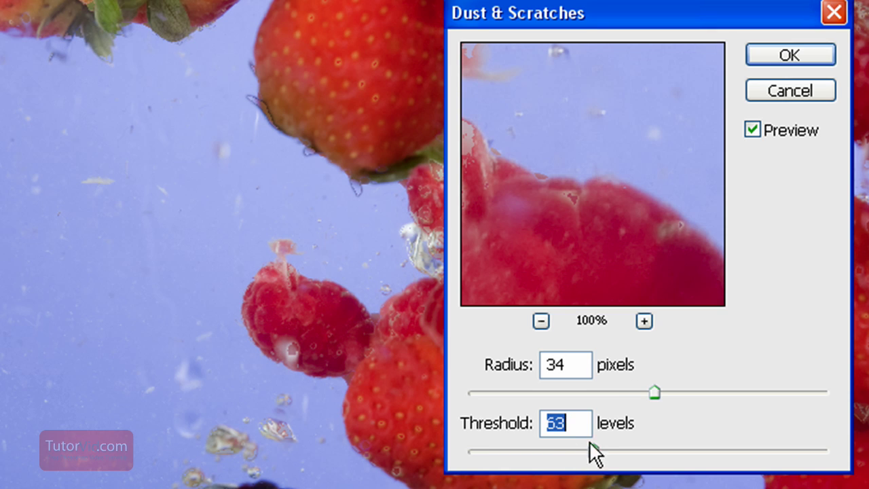
drag(594, 450, 845, 453)
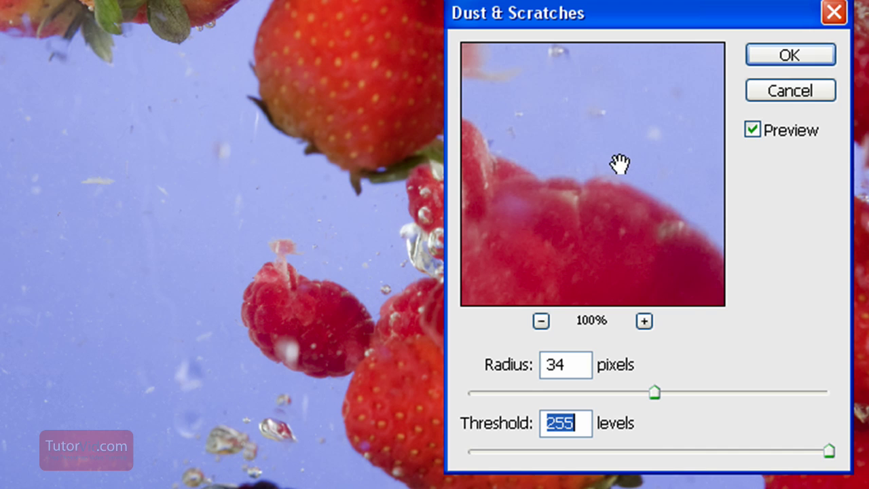
drag(829, 450, 421, 452)
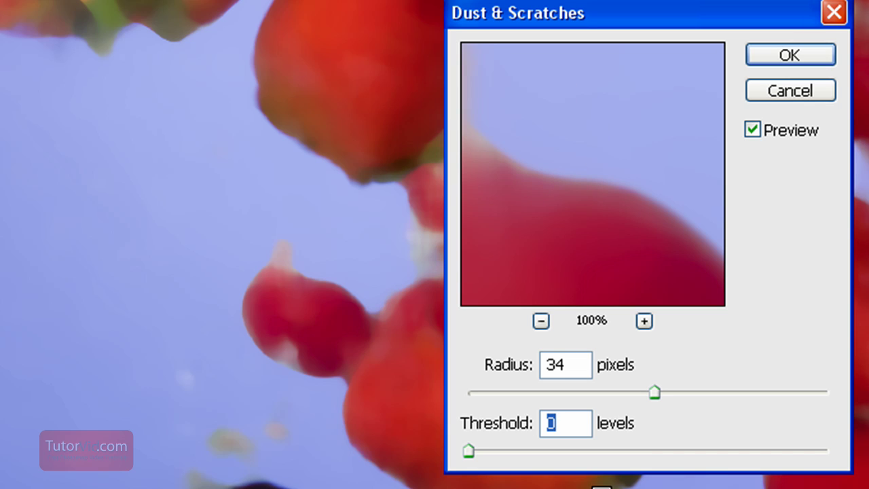
drag(470, 450, 475, 452)
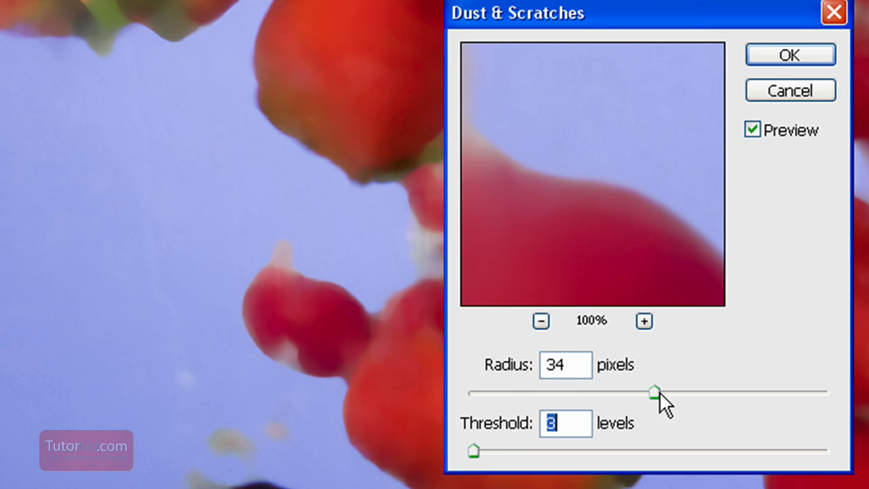
Raise the Dust & Scratches radius to 67 pixels and drop the threshold to 0 levels.
drag(621, 401, 468, 394)
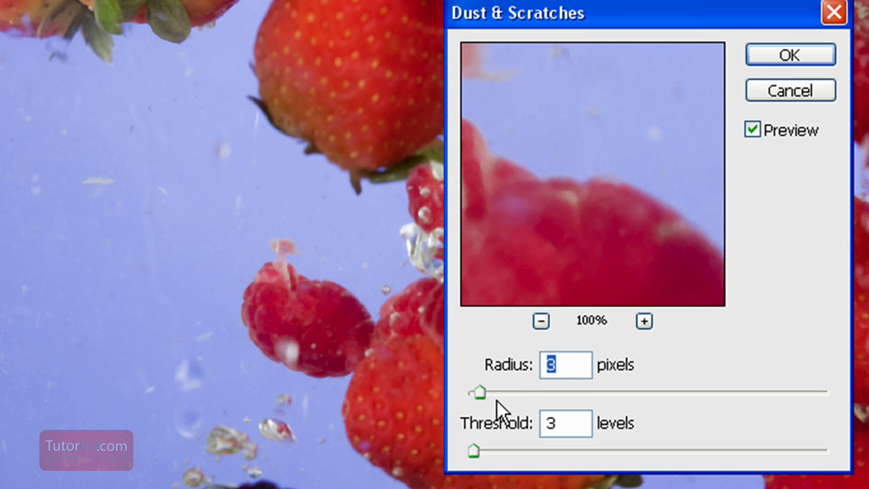
drag(497, 394, 520, 392)
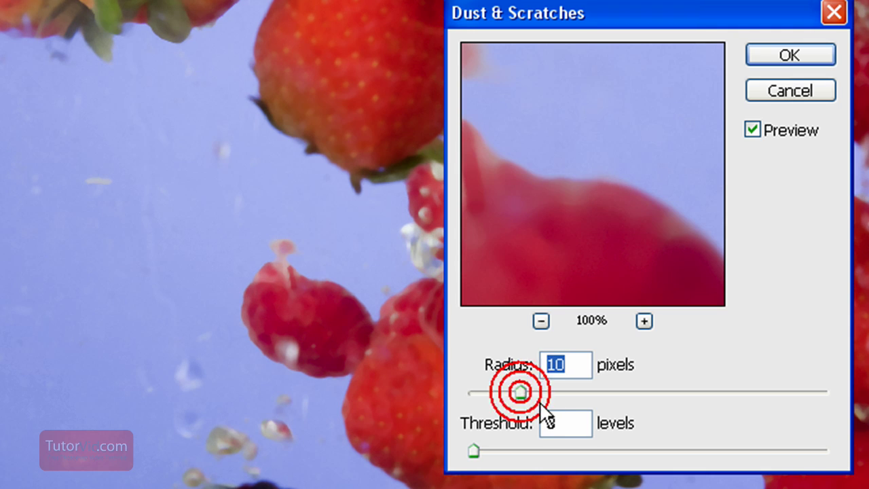
click(534, 394)
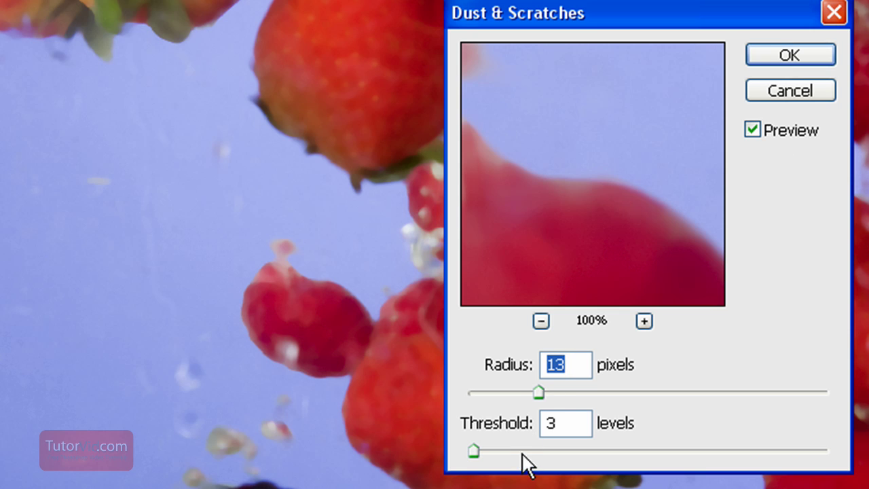
click(572, 392)
drag(613, 395, 728, 392)
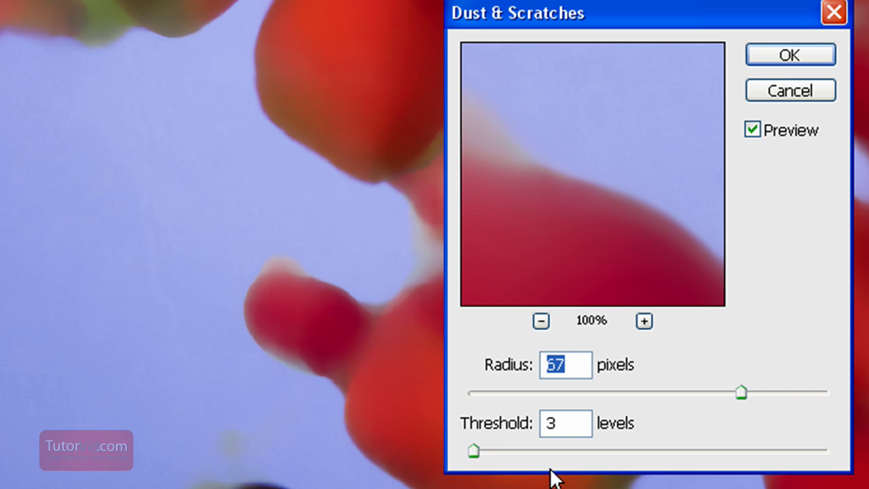
drag(474, 451, 468, 455)
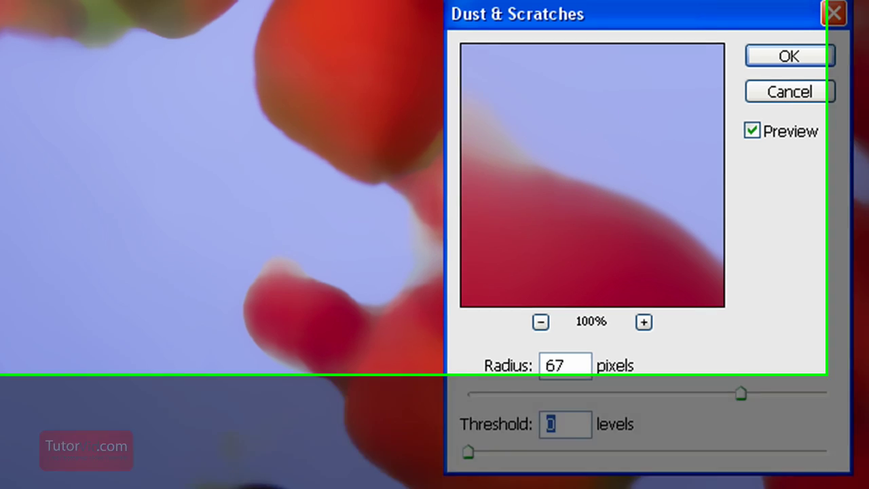
click(289, 41)
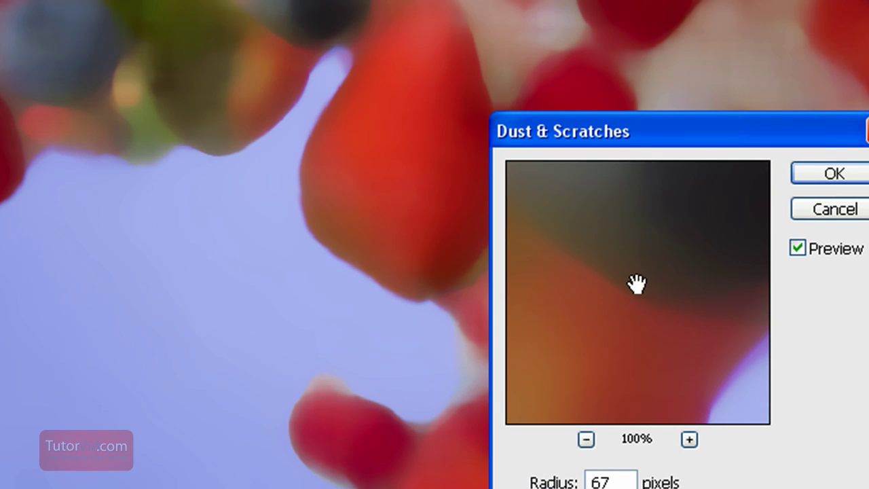
Check the preview and apply Dust & Scratches at radius 67 pixels to Layer 1.
drag(636, 278, 658, 407)
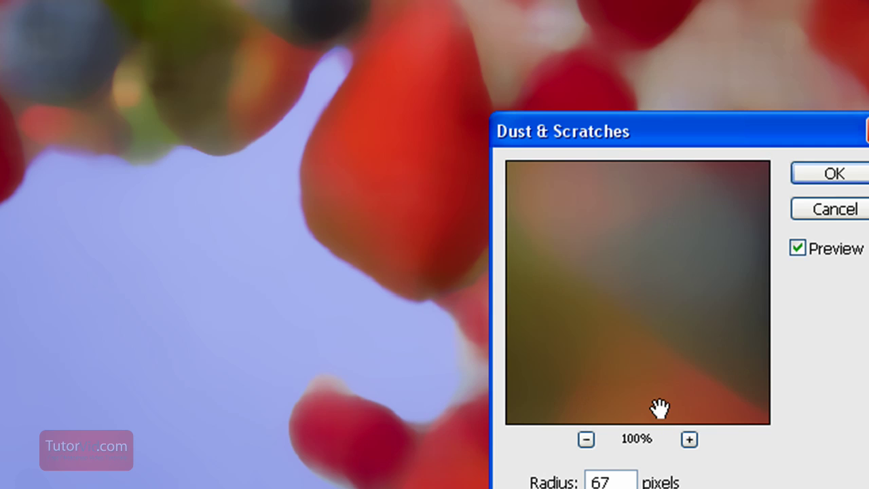
click(842, 177)
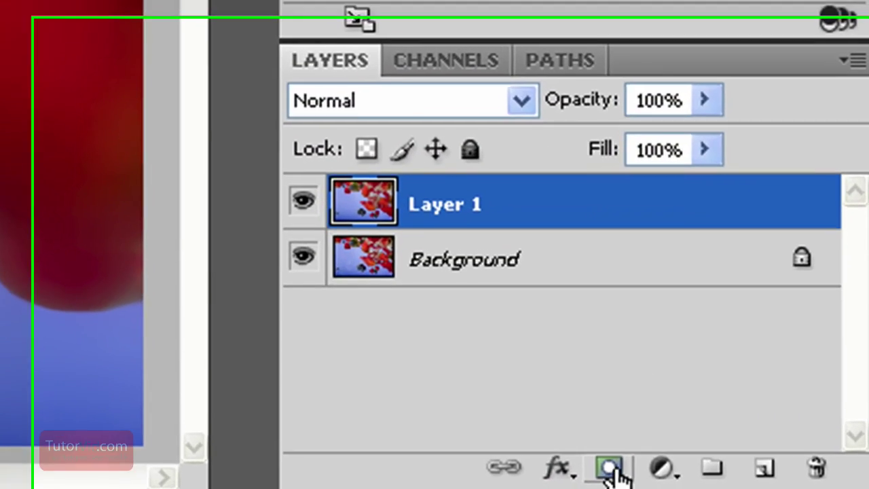
Add a layer mask to Layer 1 and paint black over the strawberry tip with a large brush.
click(796, 482)
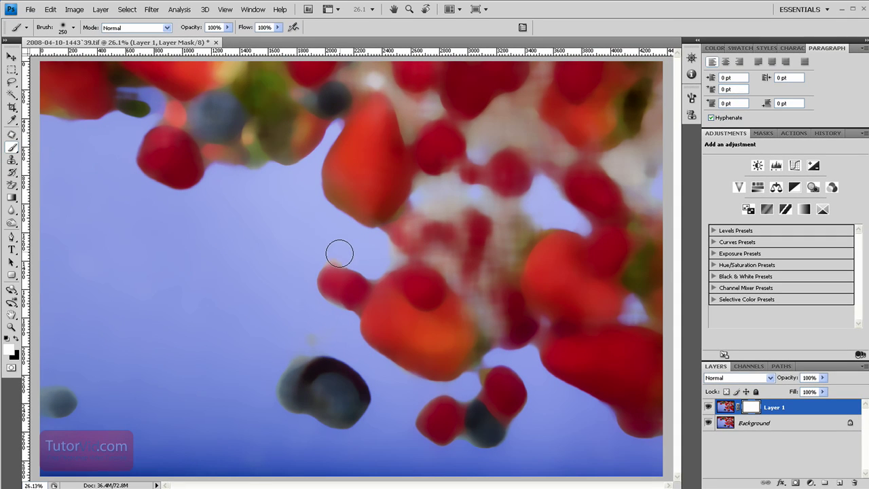
key(x)
key(bracketright)
key(bracketright)
key(bracketright)
click(385, 111)
scroll(354, 150, up, 4)
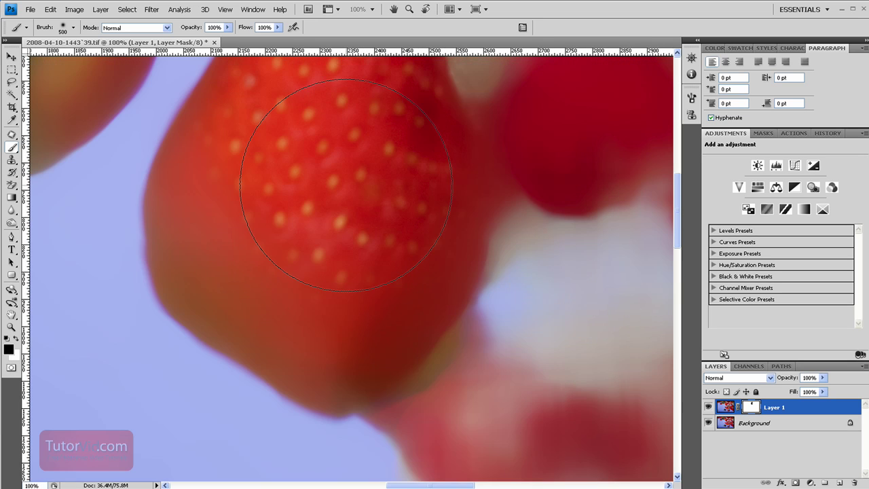
With a 150-pixel black brush, paint the mask over the strawberry's left edge and below the stem.
key(bracketleft)
key(bracketleft)
key(bracketleft)
key(bracketleft)
key(bracketleft)
key(bracketleft)
mouse_move(166, 224)
mouse_down()
mouse_move(175, 194)
mouse_move(204, 170)
mouse_move(291, 363)
mouse_move(262, 369)
mouse_move(340, 398)
mouse_move(407, 377)
mouse_move(282, 168)
mouse_up()
mouse_move(294, 197)
mouse_down()
mouse_move(281, 224)
mouse_move(282, 214)
mouse_move(252, 217)
mouse_move(330, 277)
mouse_move(382, 195)
mouse_move(342, 148)
mouse_move(365, 104)
mouse_move(430, 188)
mouse_move(377, 312)
mouse_move(326, 289)
mouse_move(316, 310)
mouse_move(324, 333)
mouse_move(295, 287)
mouse_move(291, 310)
mouse_move(281, 291)
mouse_move(326, 407)
mouse_up()
Paint the mask over the left raspberry and lower strawberry to restore their sharp detail.
scroll(243, 288, down, 3)
scroll(243, 287, left, 3)
mouse_move(243, 288)
mouse_down()
mouse_move(235, 309)
mouse_move(255, 321)
mouse_move(180, 256)
mouse_move(174, 234)
mouse_move(160, 249)
mouse_move(161, 312)
mouse_move(339, 362)
mouse_up()
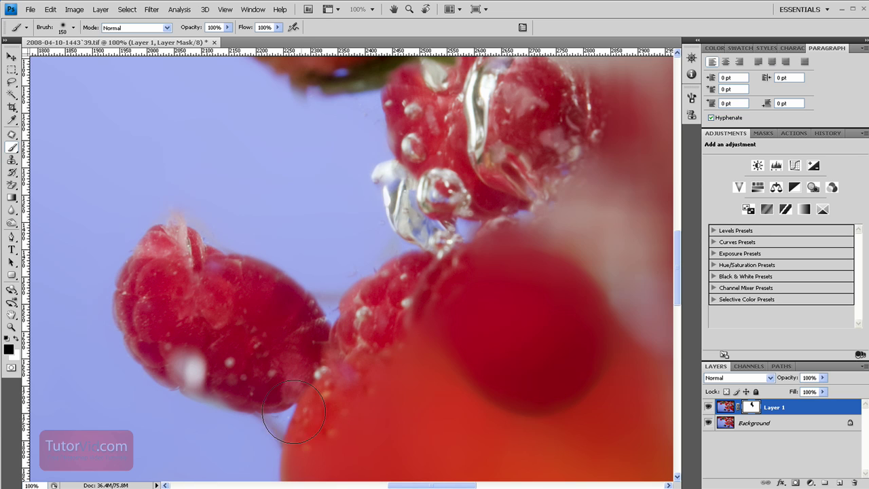
scroll(271, 423, down, 3)
scroll(271, 423, left, 2)
drag(366, 267, 421, 224)
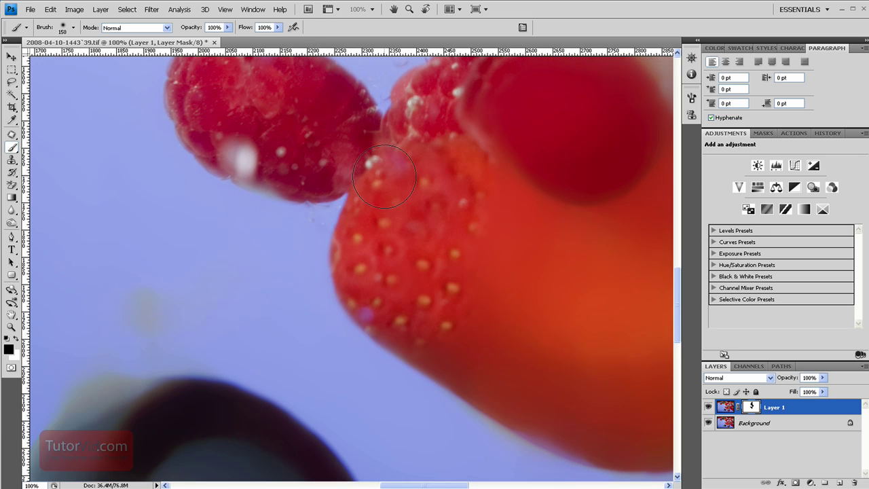
key(ctrl+0)
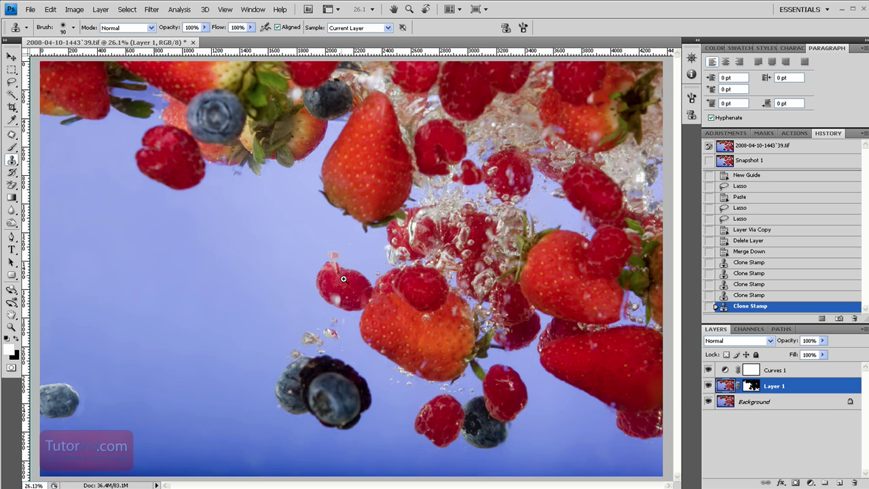
Toggle Layer 1's mask off and on twice to compare the sharp fruit against the blurred layer.
drag(444, 365, 682, 411)
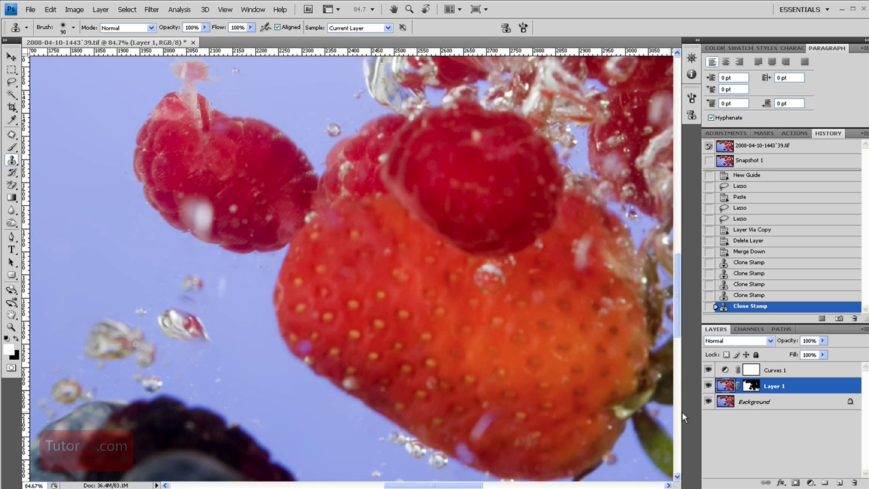
shift+click(752, 387)
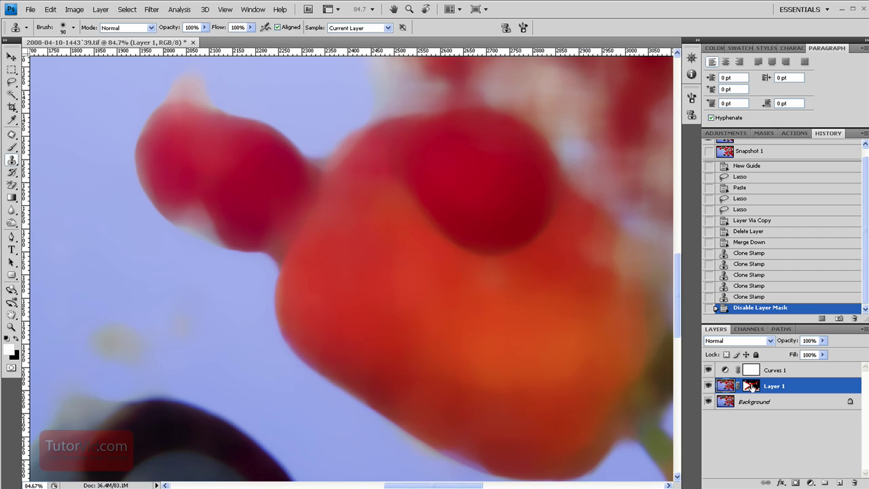
shift+click(751, 387)
drag(509, 182, 518, 420)
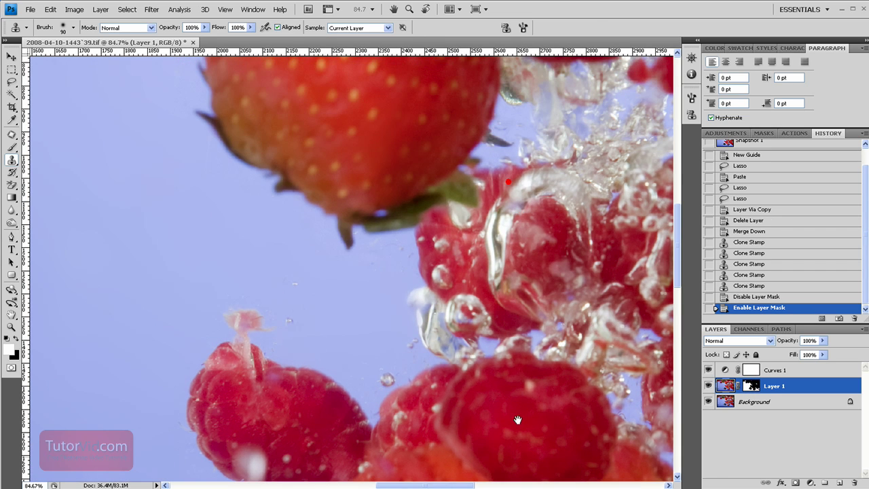
shift+click(751, 386)
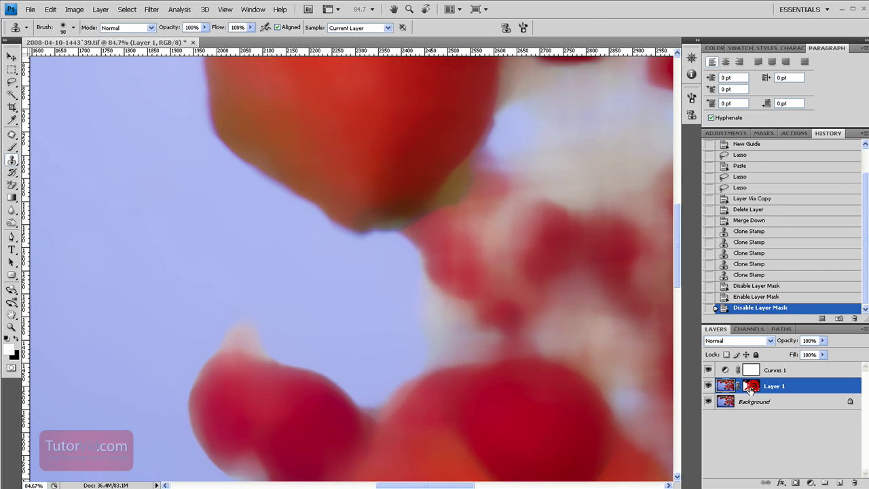
shift+click(752, 387)
drag(483, 407, 518, 347)
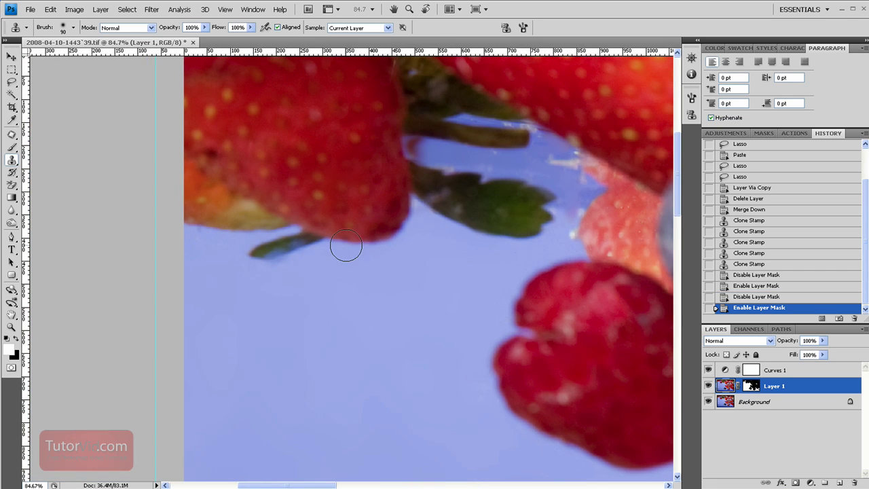
key(ctrl+0)
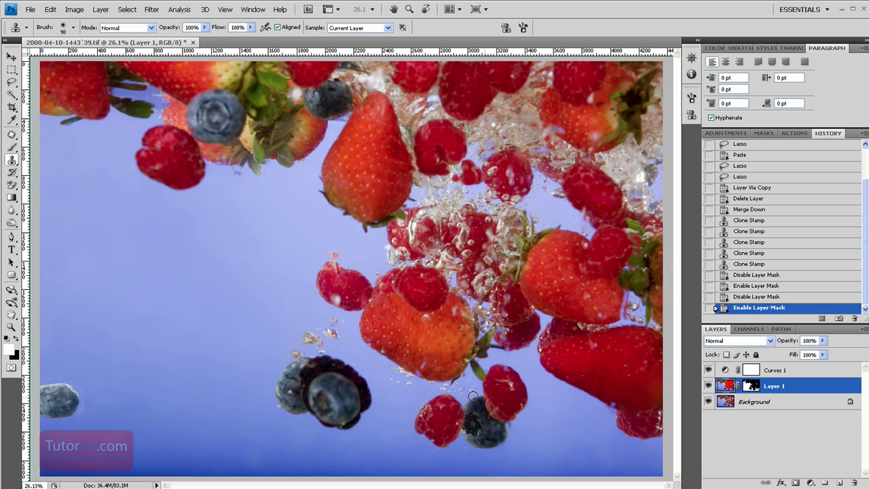
key(bracketright)
key(bracketright)
key(bracketright)
key(bracketright)
key(bracketright)
key(bracketright)
key(bracketright)
key(bracketright)
key(bracketright)
key(bracketright)
Remove the small left-edge blueberry with the Clone Stamp and Patch tools using nearby blue background.
alt+click(39, 392)
drag(39, 392, 75, 407)
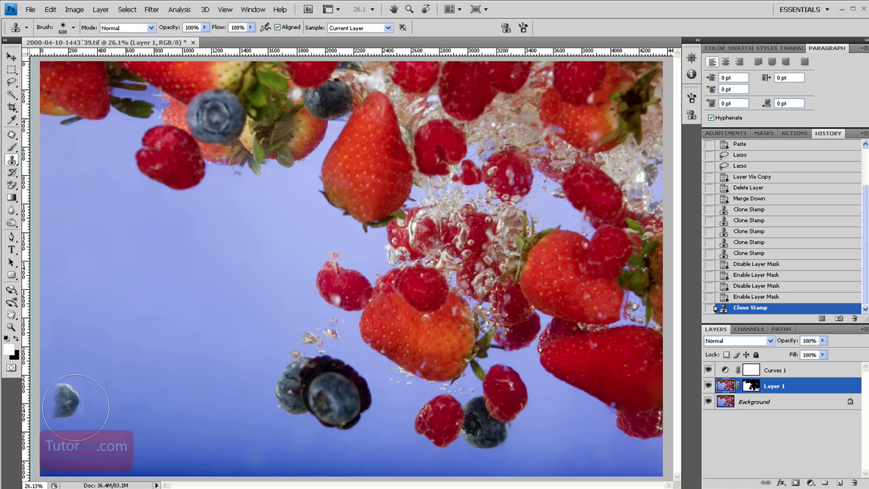
key(j)
drag(60, 370, 59, 372)
drag(91, 423, 175, 420)
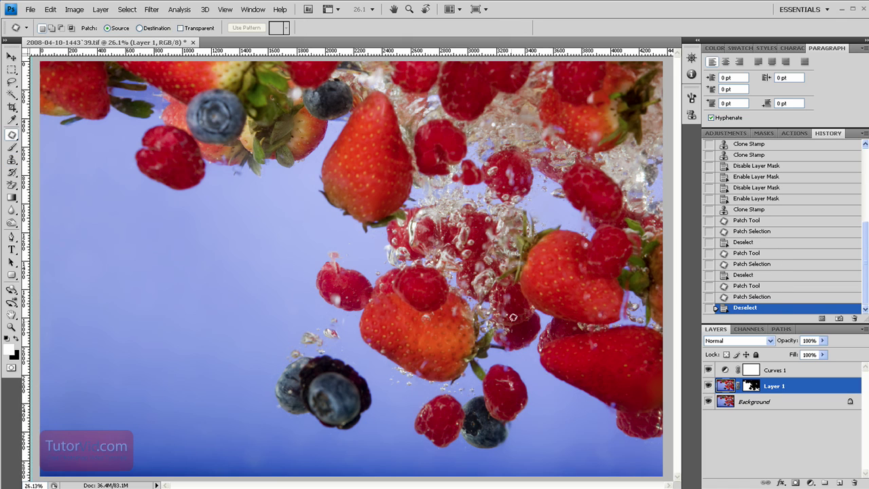
Zoom to 100% and toggle Curves 1 and Layer 1 to compare the speckled and cleaned backgrounds.
key(ctrl+alt+0)
drag(496, 321, 693, 418)
drag(708, 370, 708, 396)
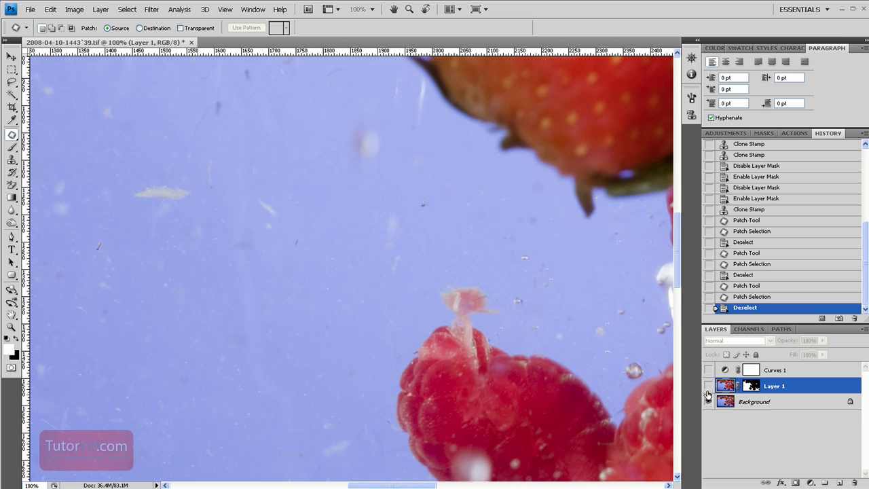
click(708, 385)
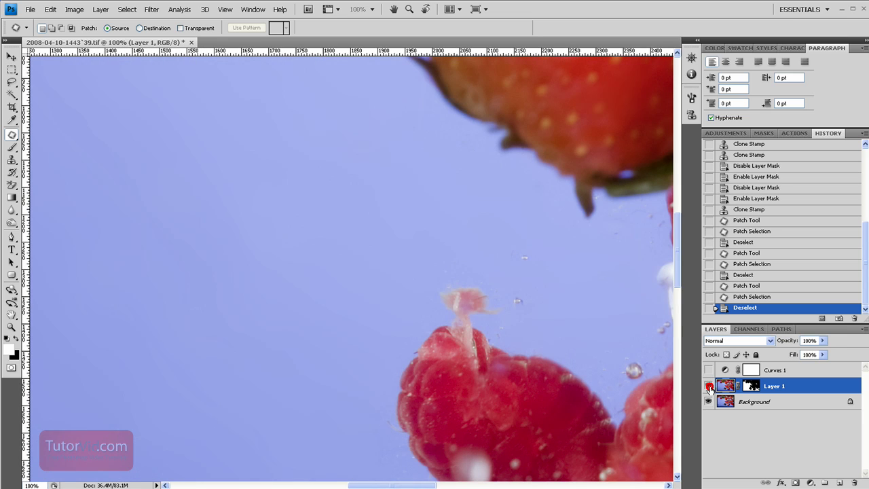